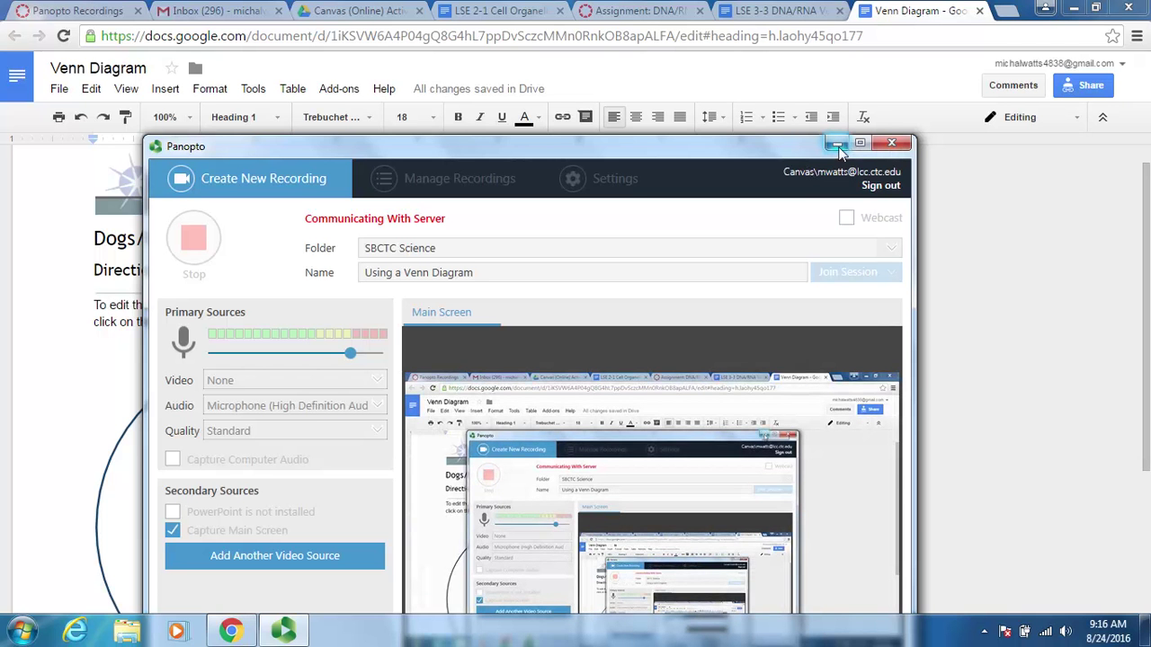
# - Scroll the document and open, then dismiss, the File menu without making a copy
pyautogui.click(837, 147)
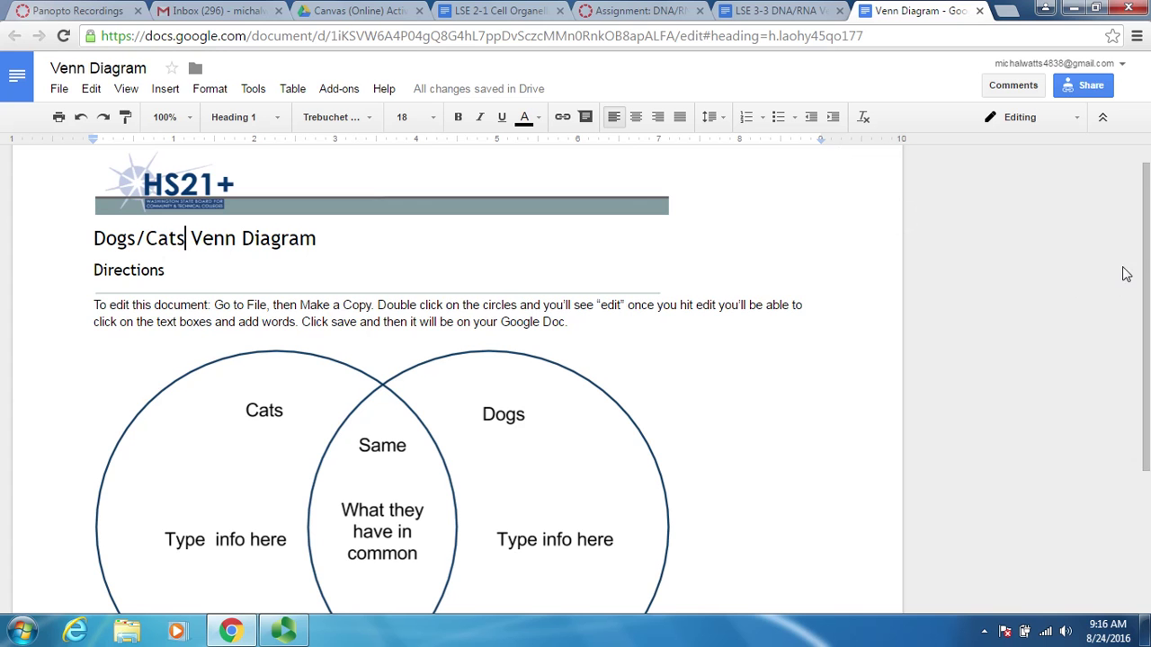
pyautogui.moveTo(1146, 262); pyautogui.dragTo(1147, 281)
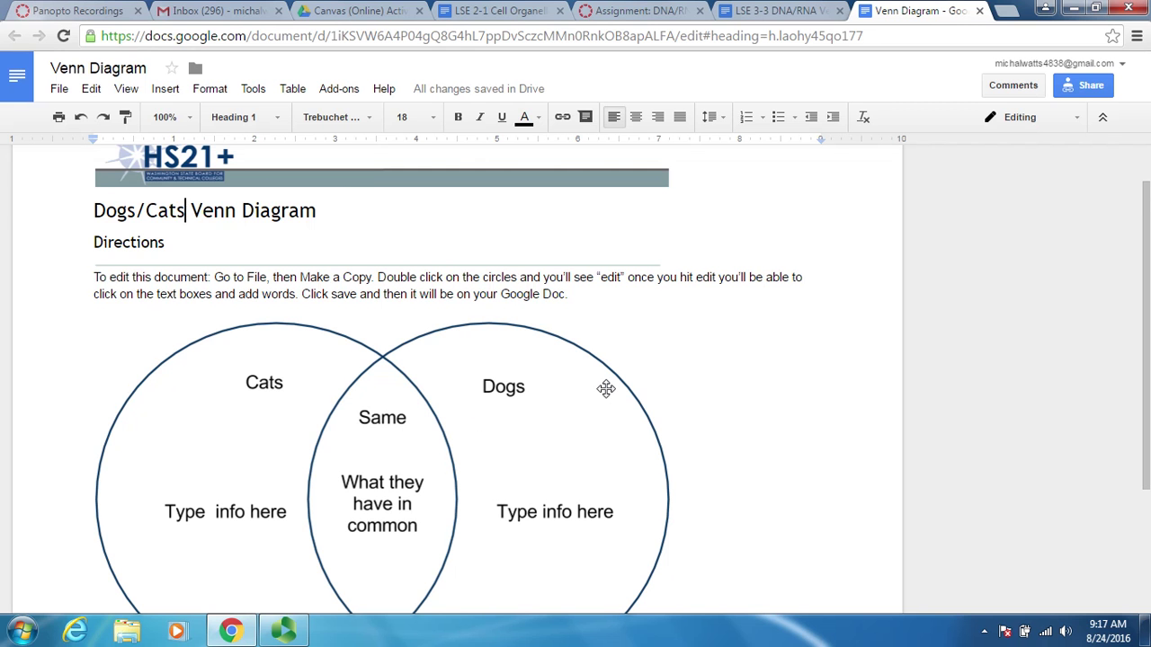
pyautogui.click(59, 89)
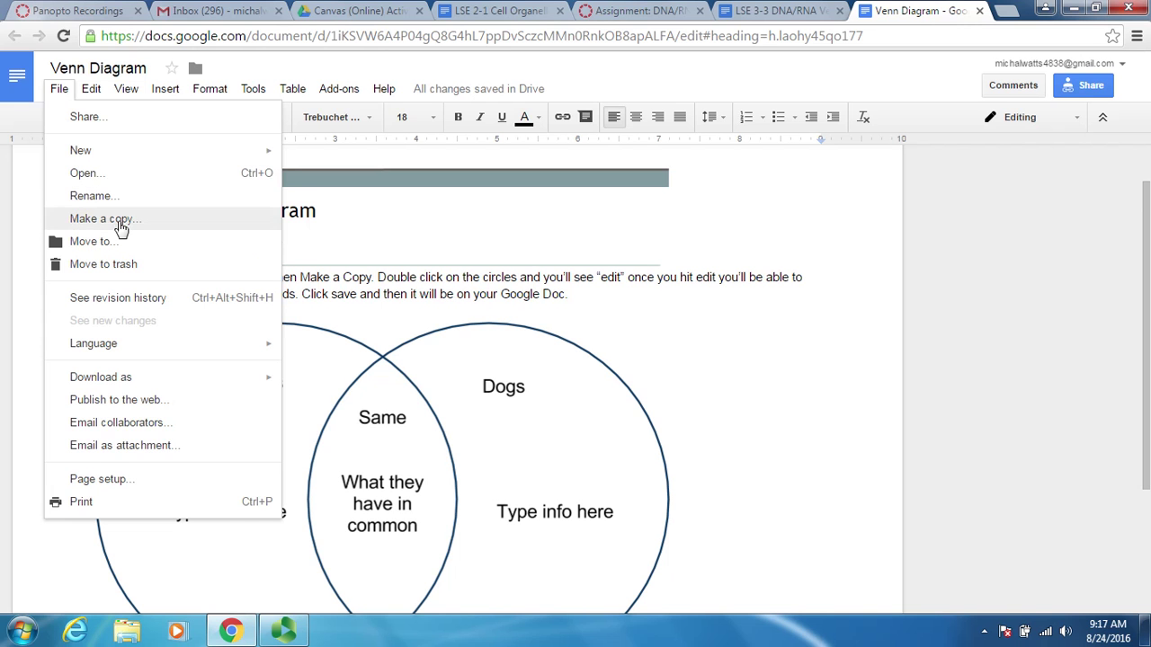
pyautogui.click(432, 246)
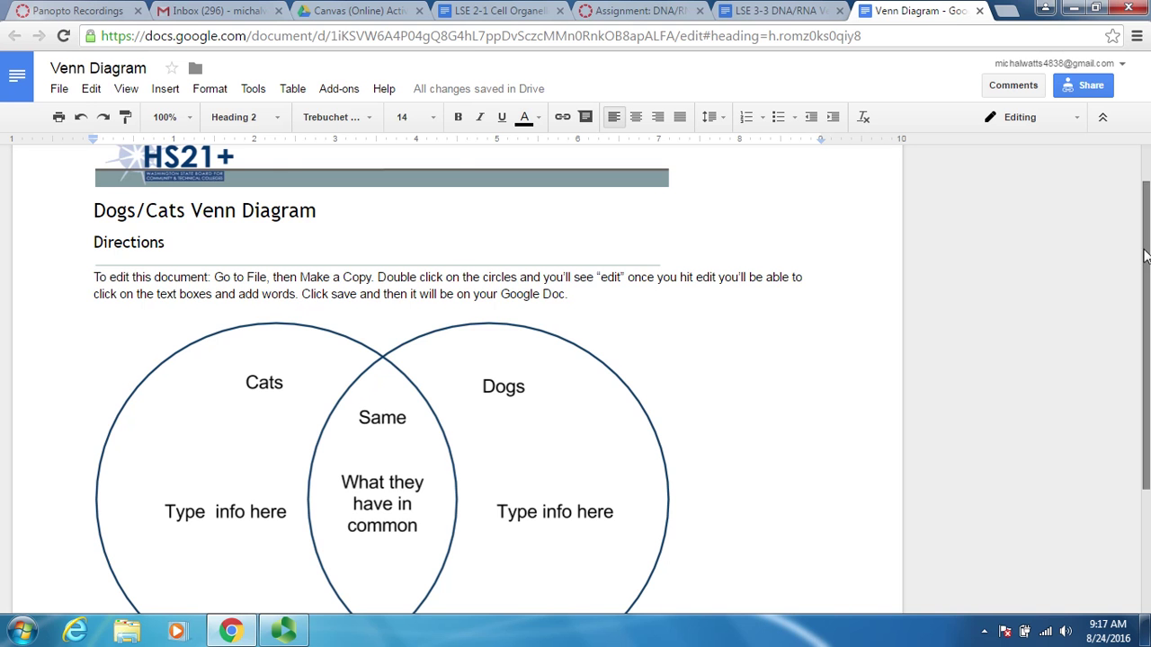
pyautogui.moveTo(1146, 260); pyautogui.dragTo(1147, 332)
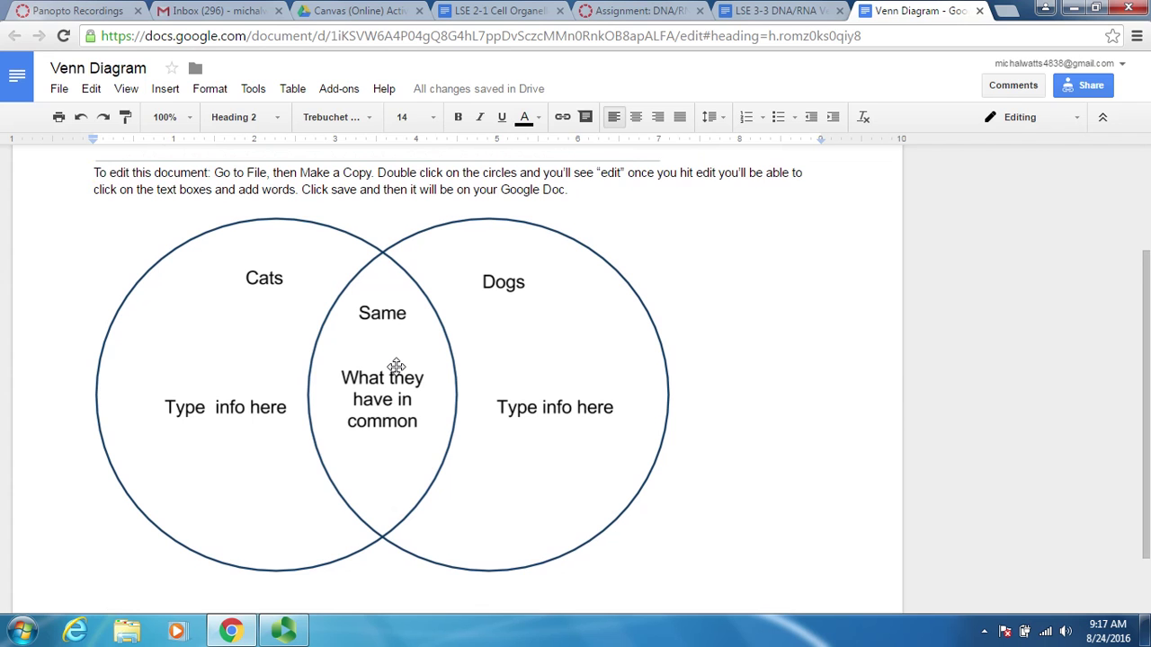
# - Open the Venn diagram drawing and clear the Cats circle's placeholder text
pyautogui.doubleClick(396, 367)
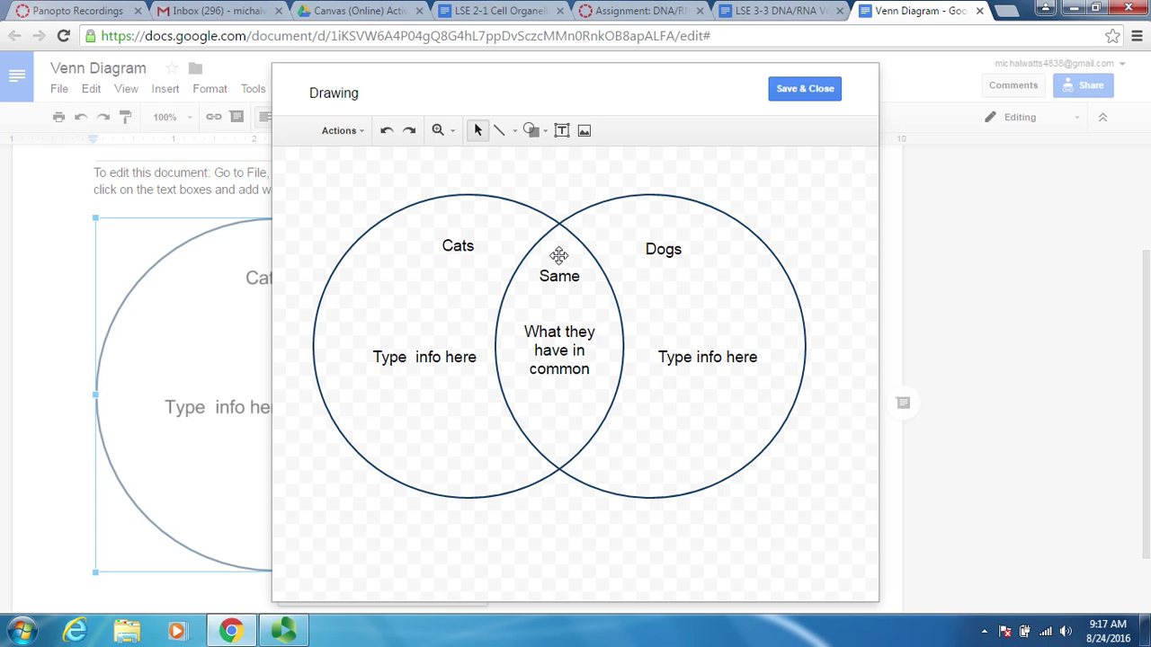
pyautogui.click(422, 371)
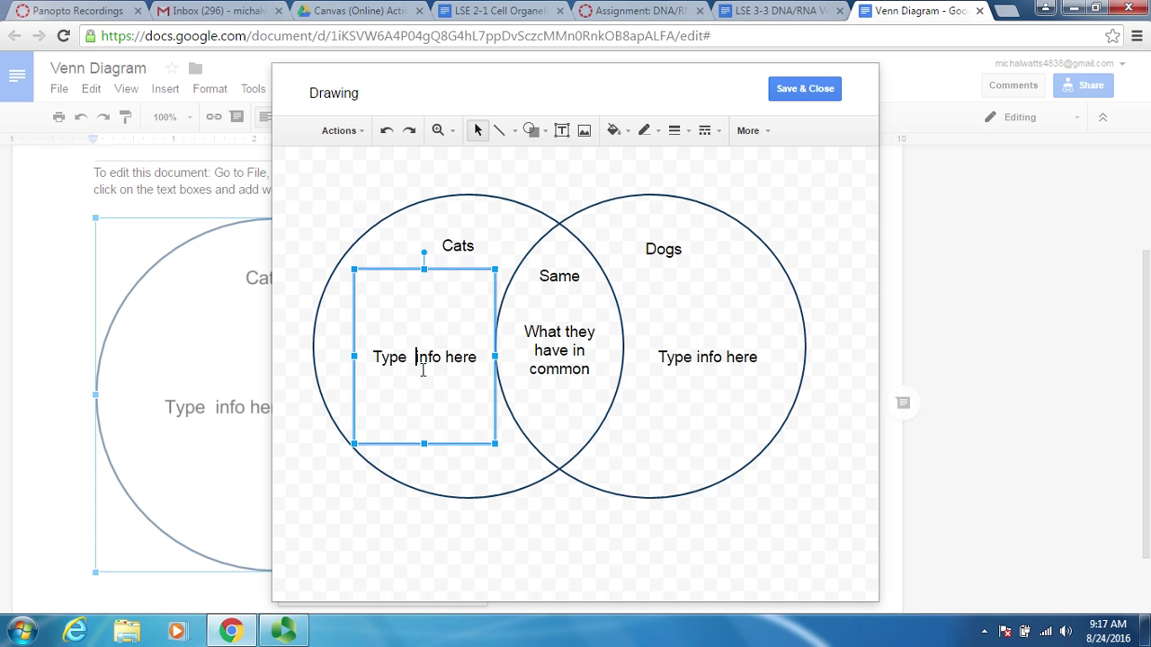
pyautogui.click(485, 369)
pyautogui.press('BackSpace')
pyautogui.press('BackSpace')
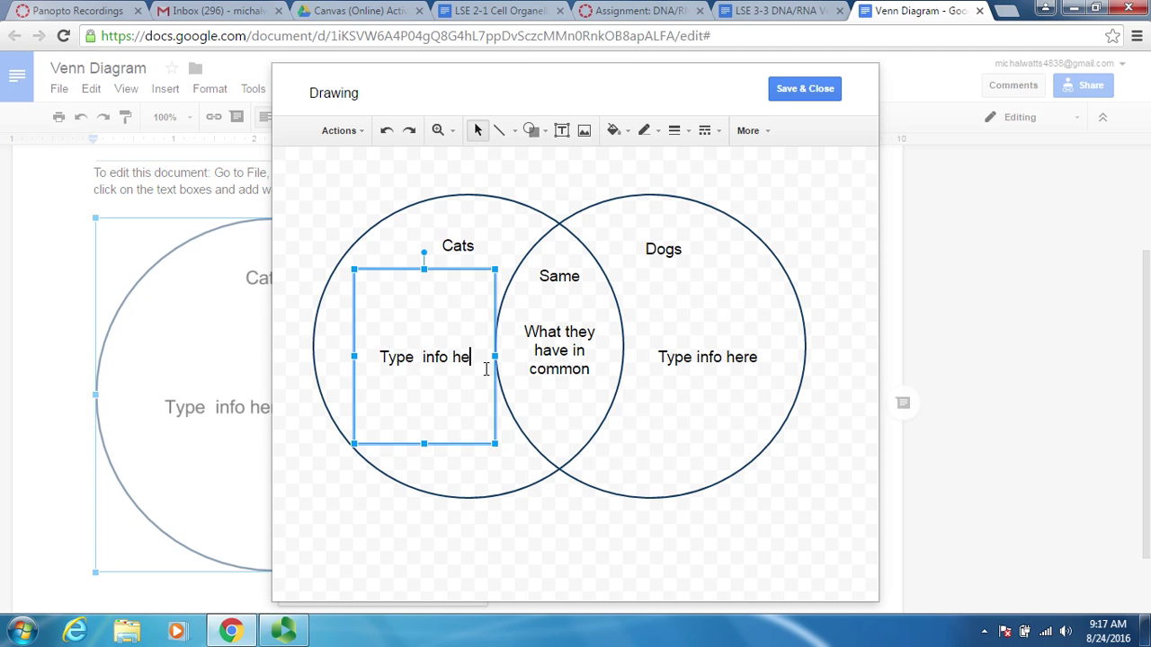
pyautogui.press('BackSpace')
pyautogui.press('BackSpace')
pyautogui.press('BackSpace')
pyautogui.press('BackSpace')
pyautogui.press('BackSpace')
pyautogui.press('BackSpace')
pyautogui.press('BackSpace')
pyautogui.press('BackSpace')
pyautogui.press('BackSpace')
pyautogui.press('BackSpace')
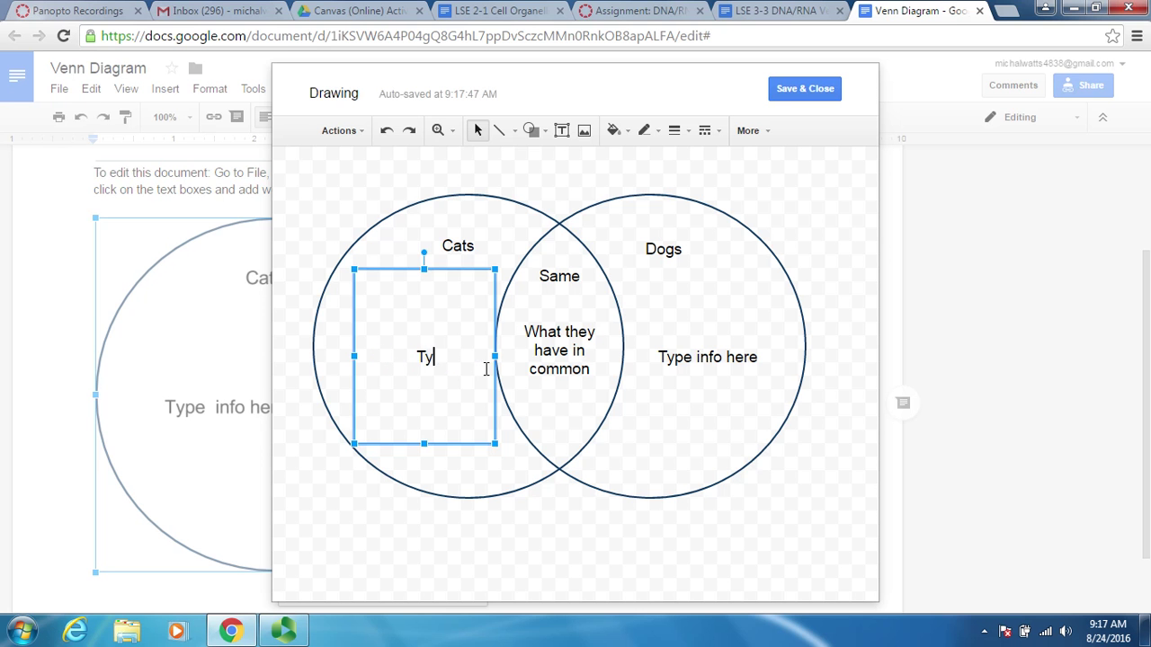
pyautogui.press('BackSpace')
pyautogui.press('BackSpace')
# - List the cat traits: Sleep long hours during the day, Eat mice/Birds, Prefer to be by themselves
pyautogui.write('Sleep ')
pyautogui.write('long hours d')
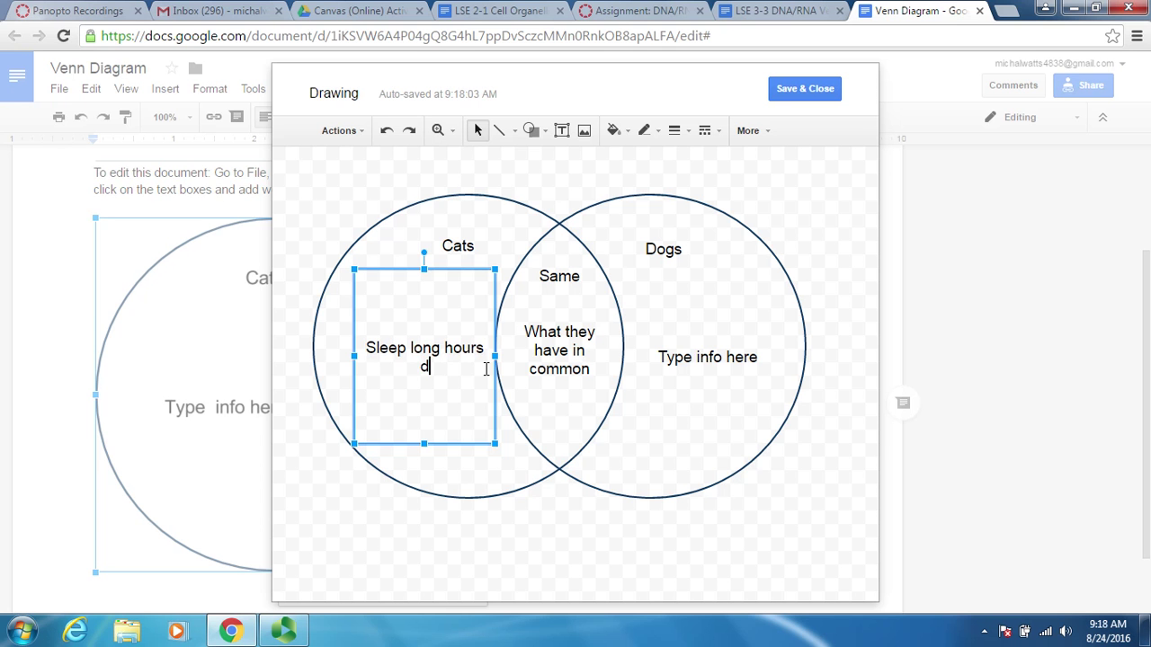
pyautogui.write('uring the day')
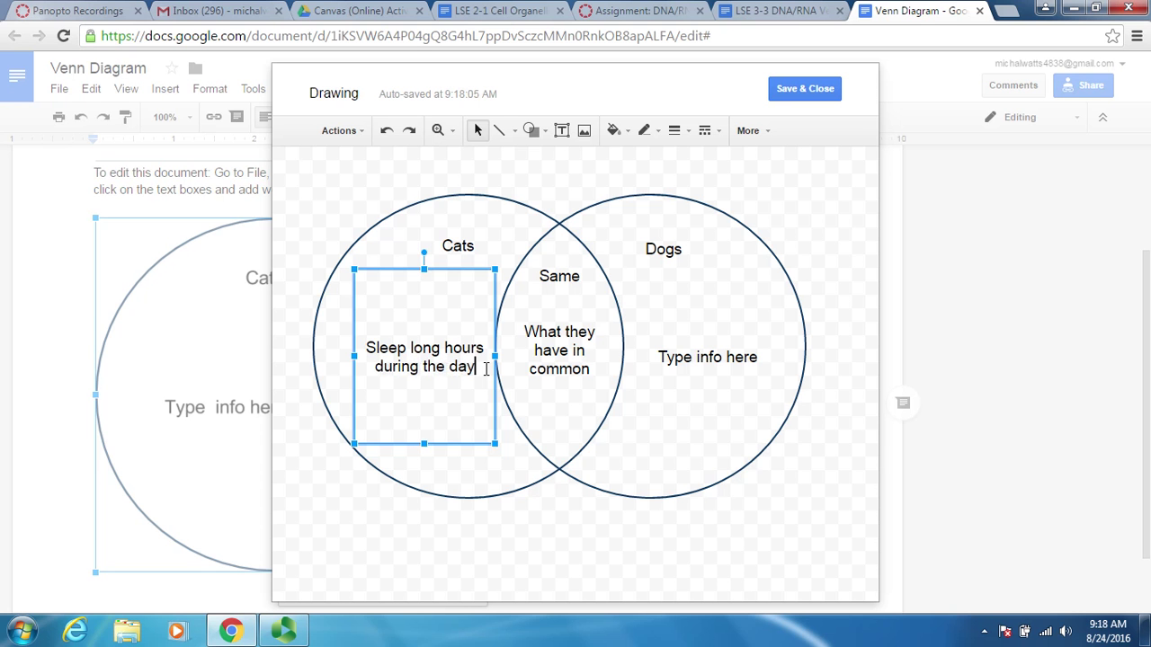
pyautogui.press('Return')
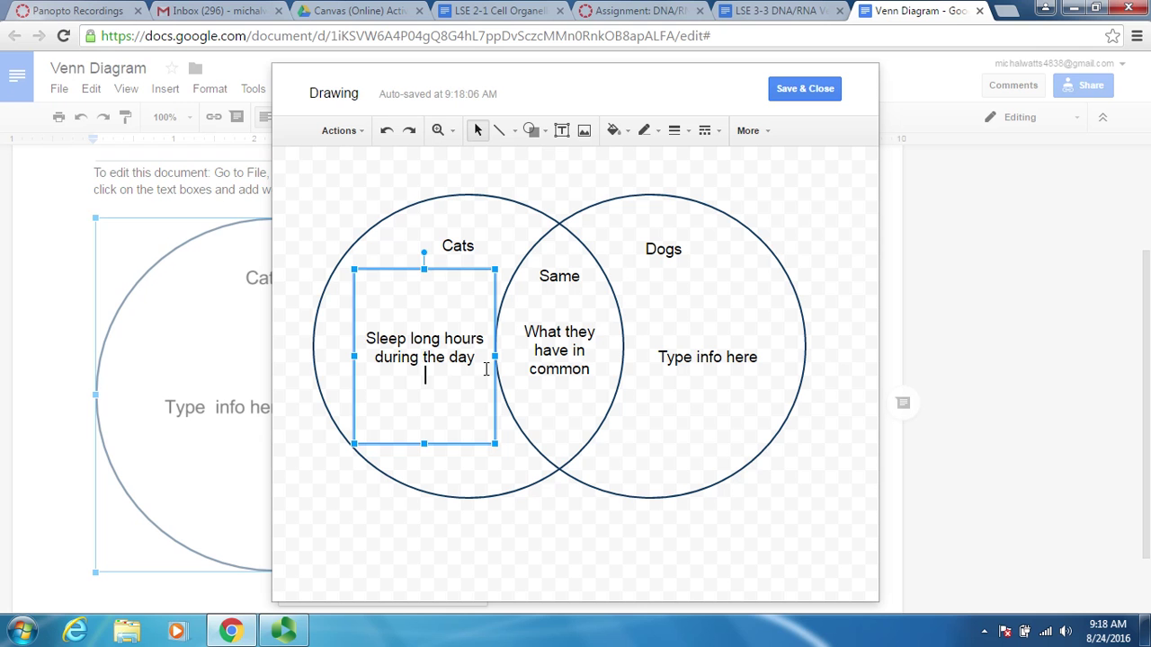
pyautogui.press('Return')
pyautogui.write('Ea')
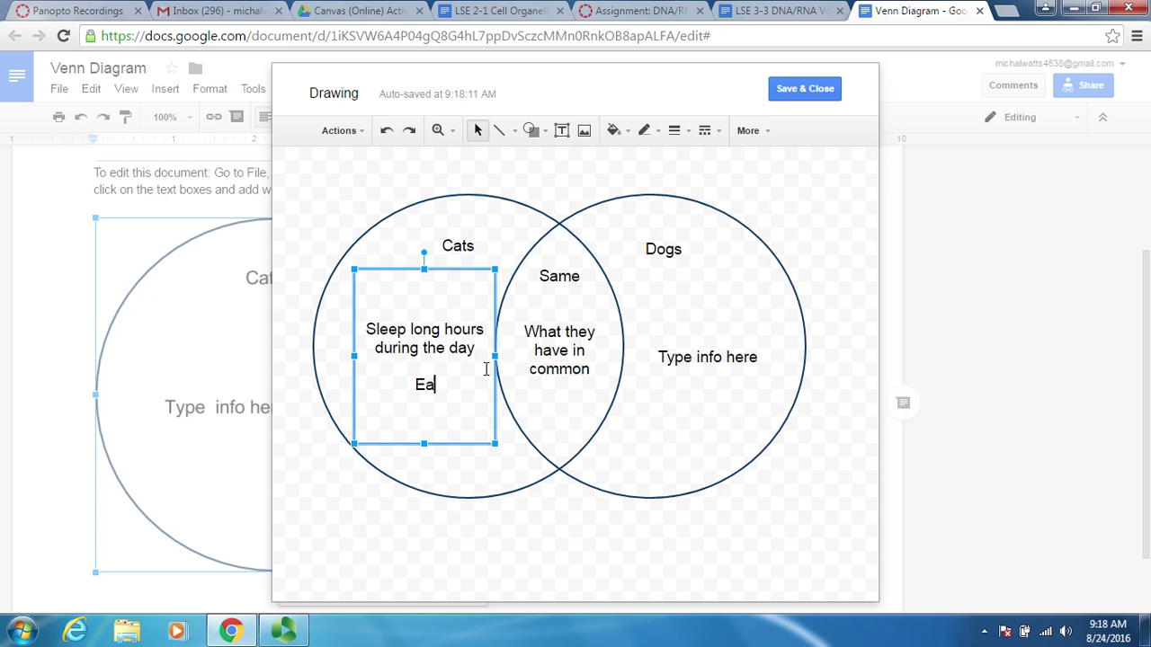
pyautogui.write('t mice/Bir')
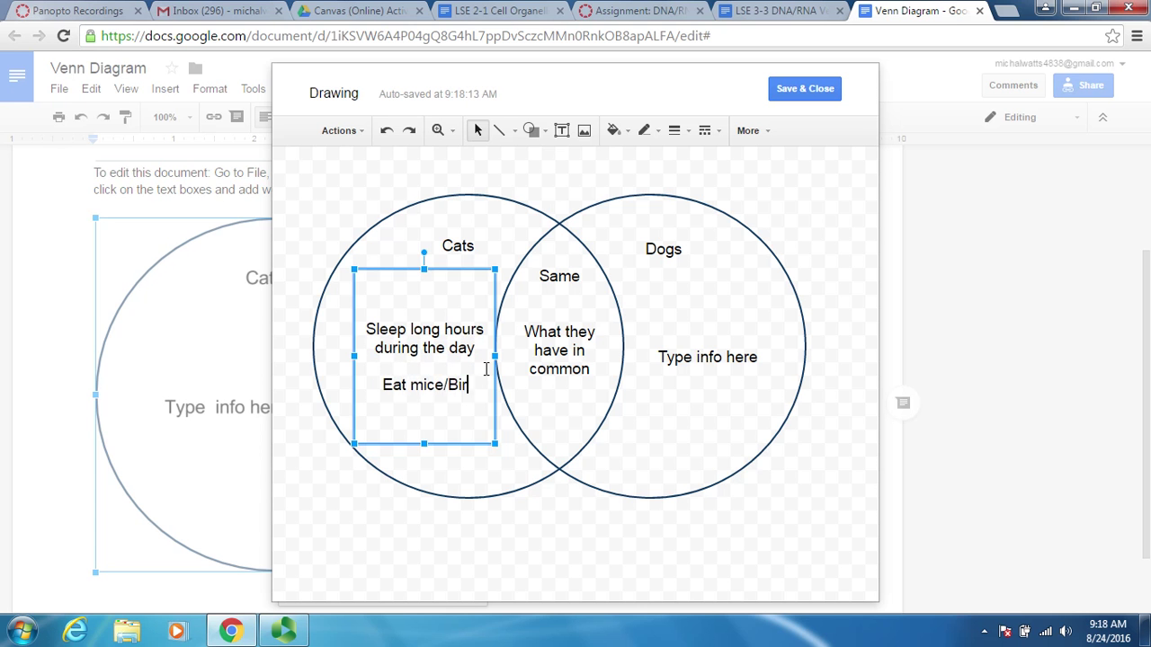
pyautogui.write('ds')
pyautogui.press('Return')
pyautogui.press('Return')
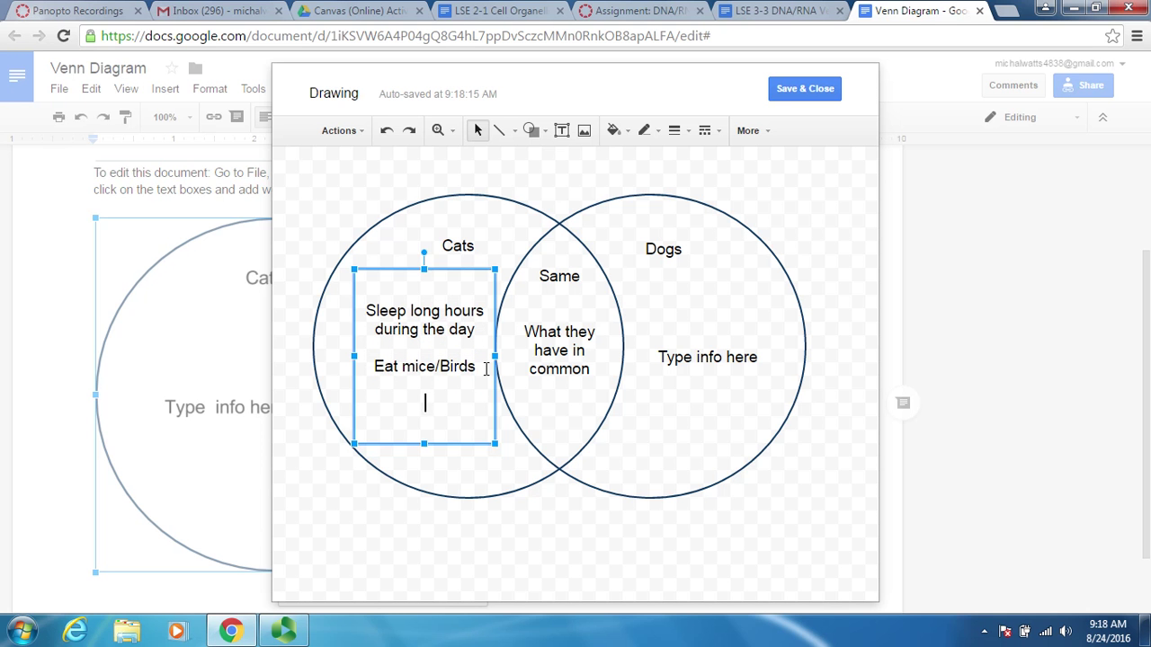
pyautogui.write('Prefer t')
pyautogui.write('o be m')
pyautogui.press('BackSpace')
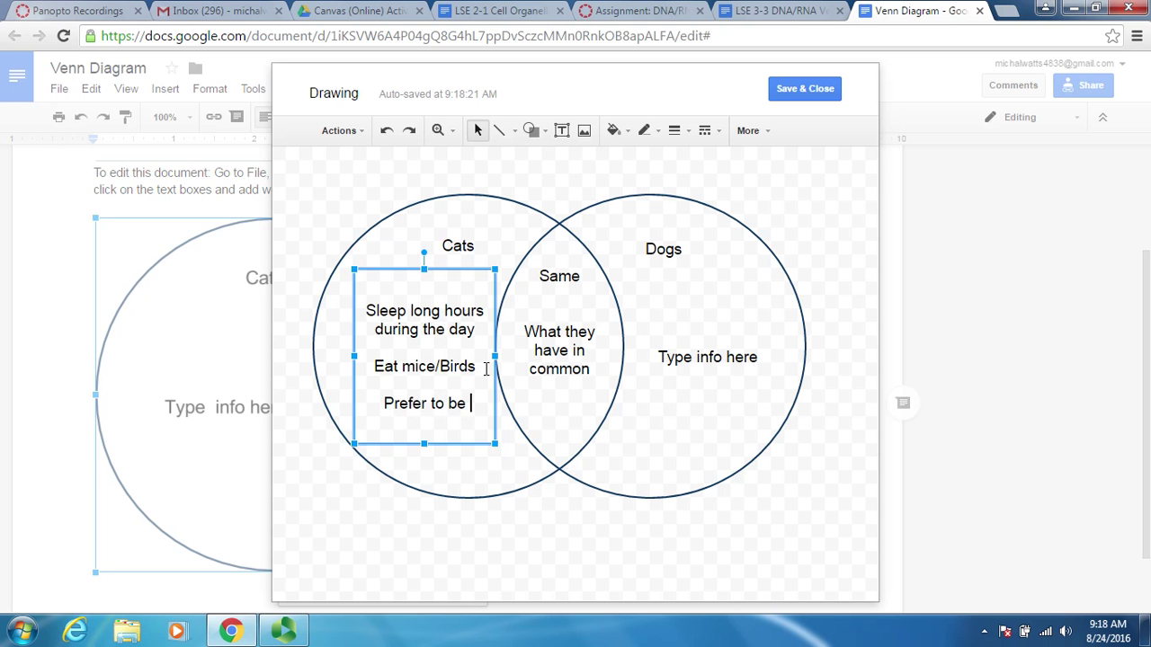
pyautogui.write('b')
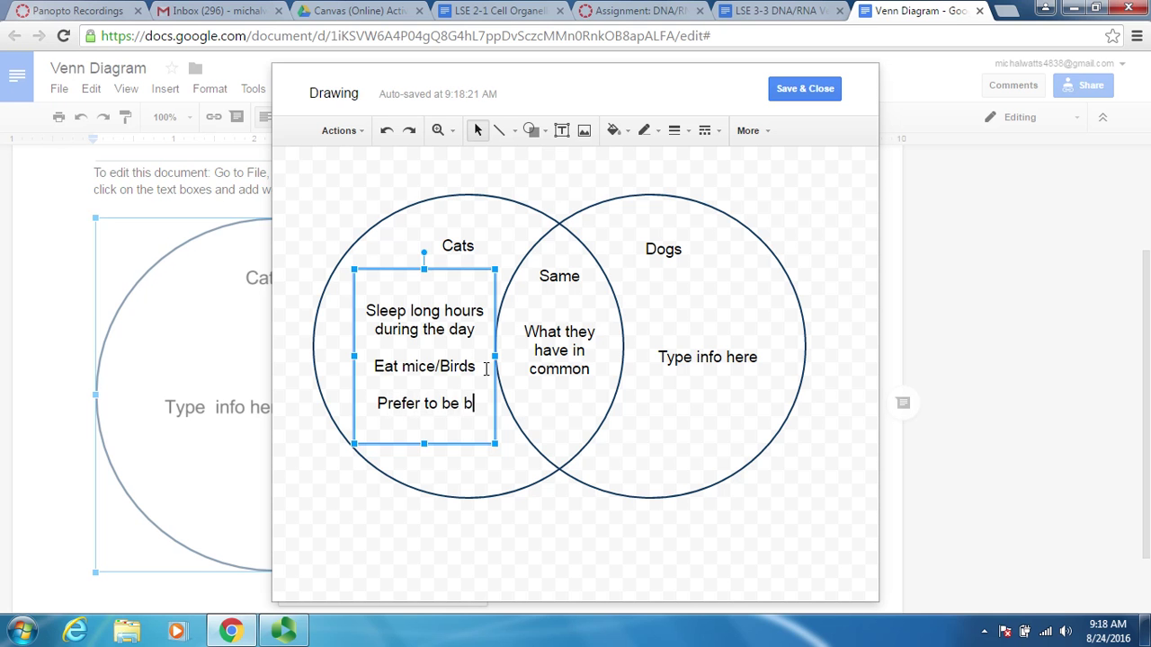
pyautogui.write('ythemsel')
pyautogui.press('BackSpace')
pyautogui.press('BackSpace')
pyautogui.press('BackSpace')
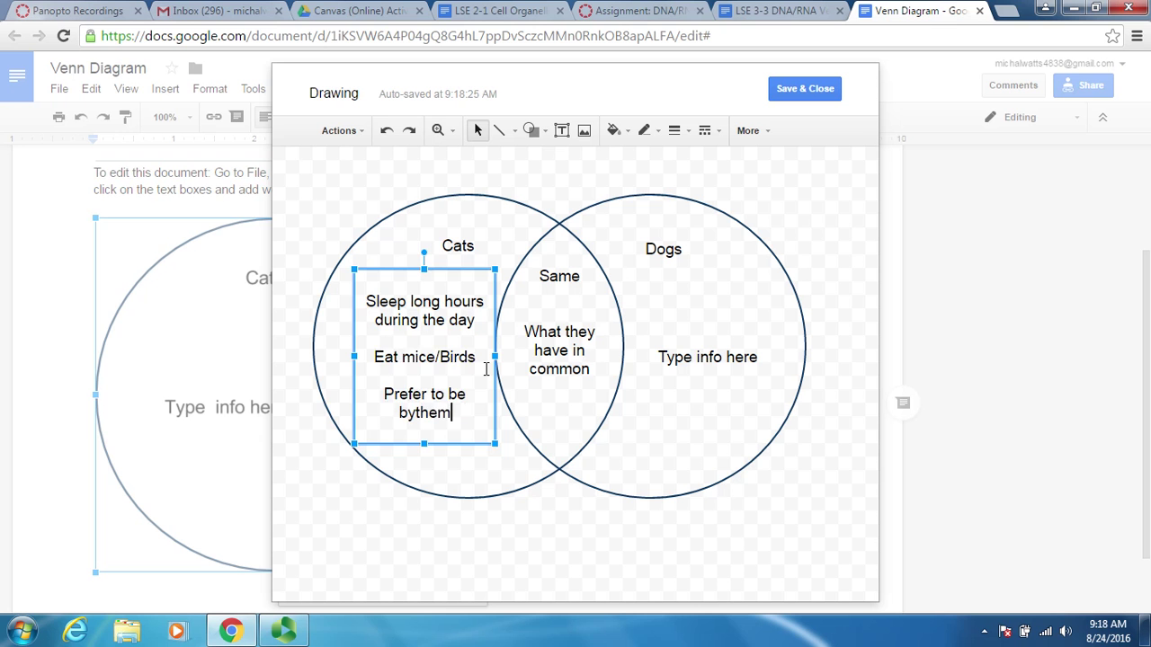
pyautogui.press('BackSpace')
pyautogui.press('BackSpace')
pyautogui.press('BackSpace')
pyautogui.write('themselves')
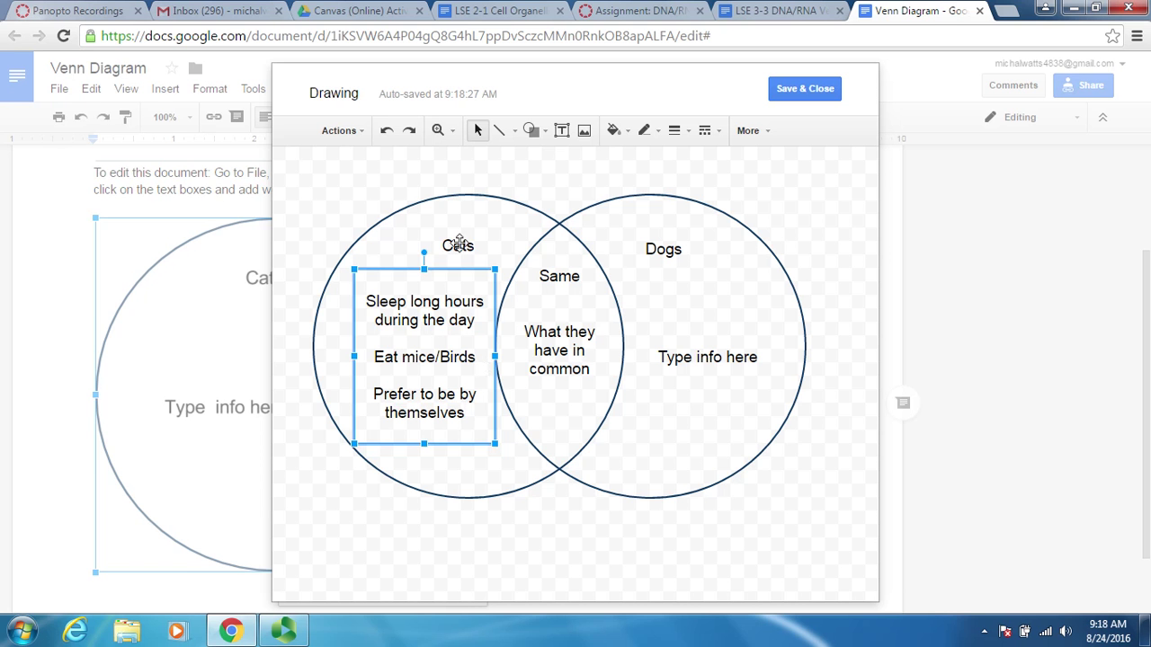
# - Replace the Dogs placeholder with 'Prefer "packs" or being a part of the family'
pyautogui.click(721, 366)
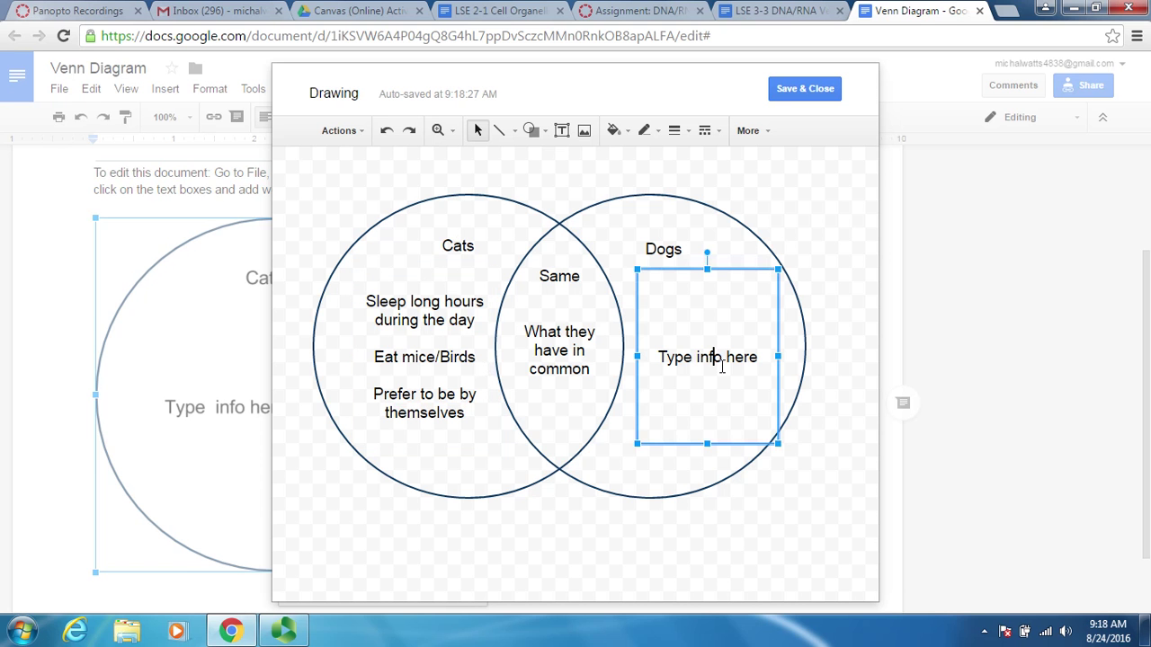
pyautogui.click(772, 367)
pyautogui.press('BackSpace')
pyautogui.press('BackSpace')
pyautogui.press('BackSpace')
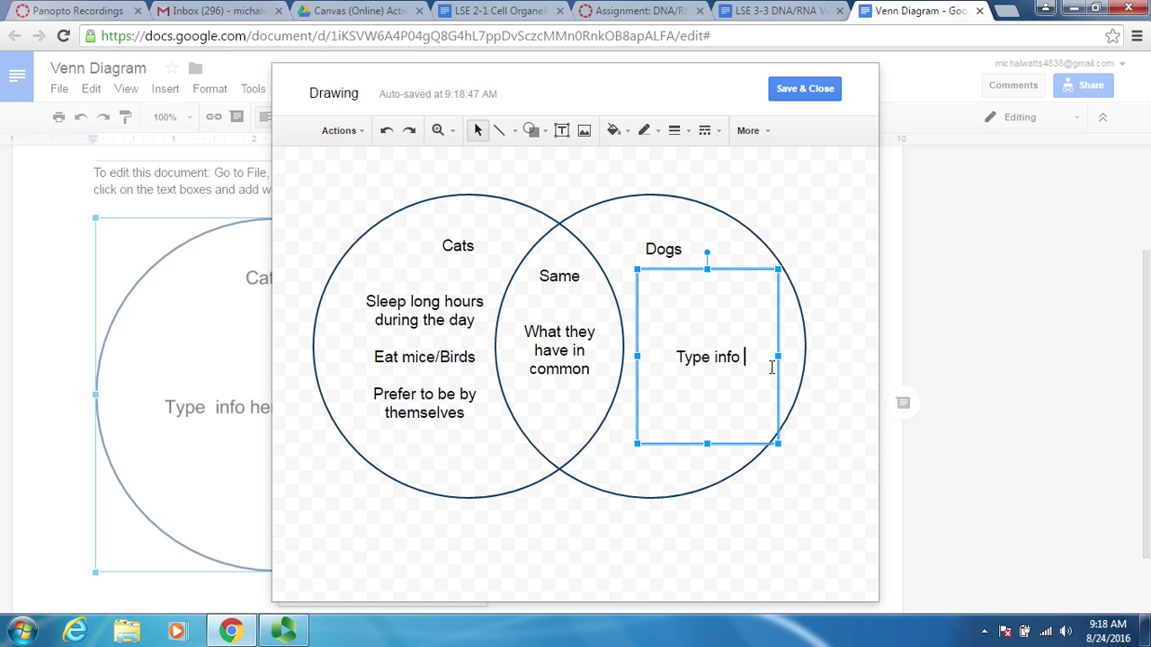
pyautogui.press('BackSpace')
pyautogui.press('BackSpace')
pyautogui.press('BackSpace')
pyautogui.press('BackSpace')
pyautogui.press('BackSpace')
pyautogui.press('BackSpace')
pyautogui.press('BackSpace')
pyautogui.press('BackSpace')
pyautogui.press('BackSpace')
pyautogui.write('P')
pyautogui.write('refer')
pyautogui.write('P')
pyautogui.write('ack')
pyautogui.press('BackSpace')
pyautogui.press('BackSpace')
pyautogui.press('BackSpace')
pyautogui.write('"')
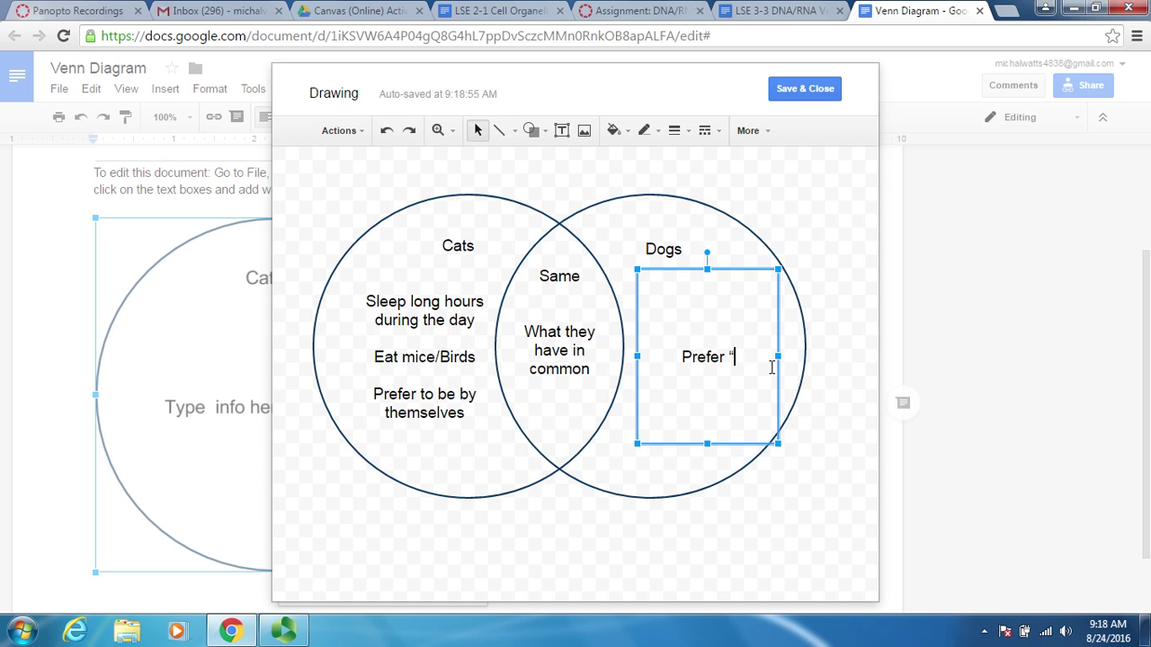
pyautogui.write("packs'")
pyautogui.press('BackSpace')
pyautogui.press('BackSpace')
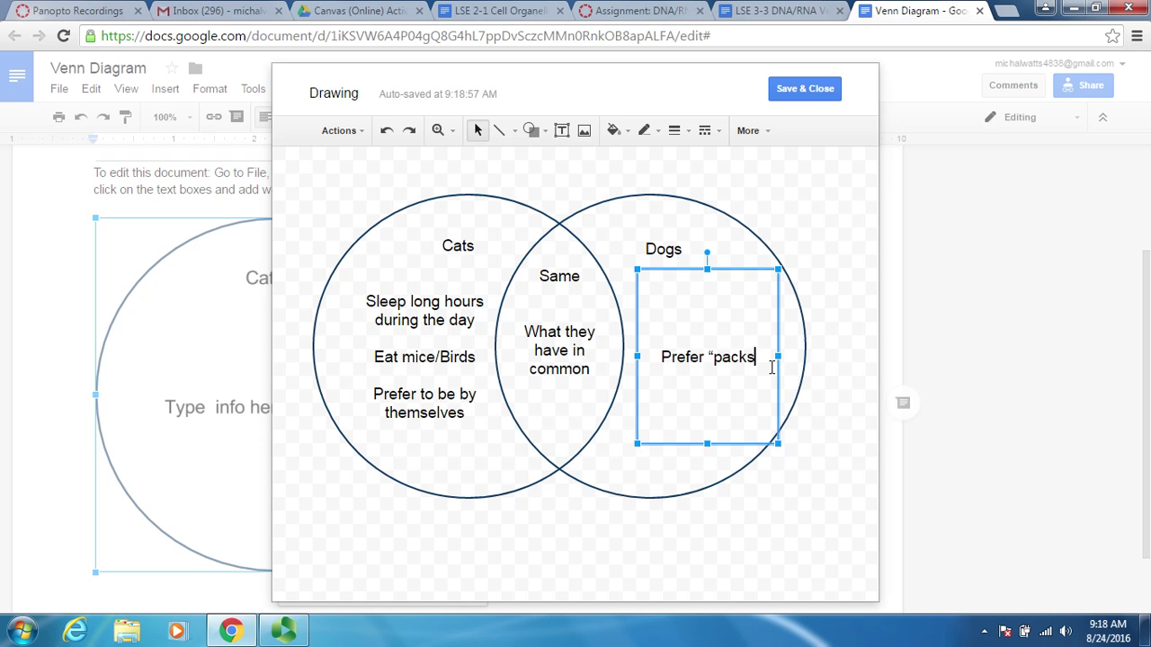
pyautogui.write('" or being ')
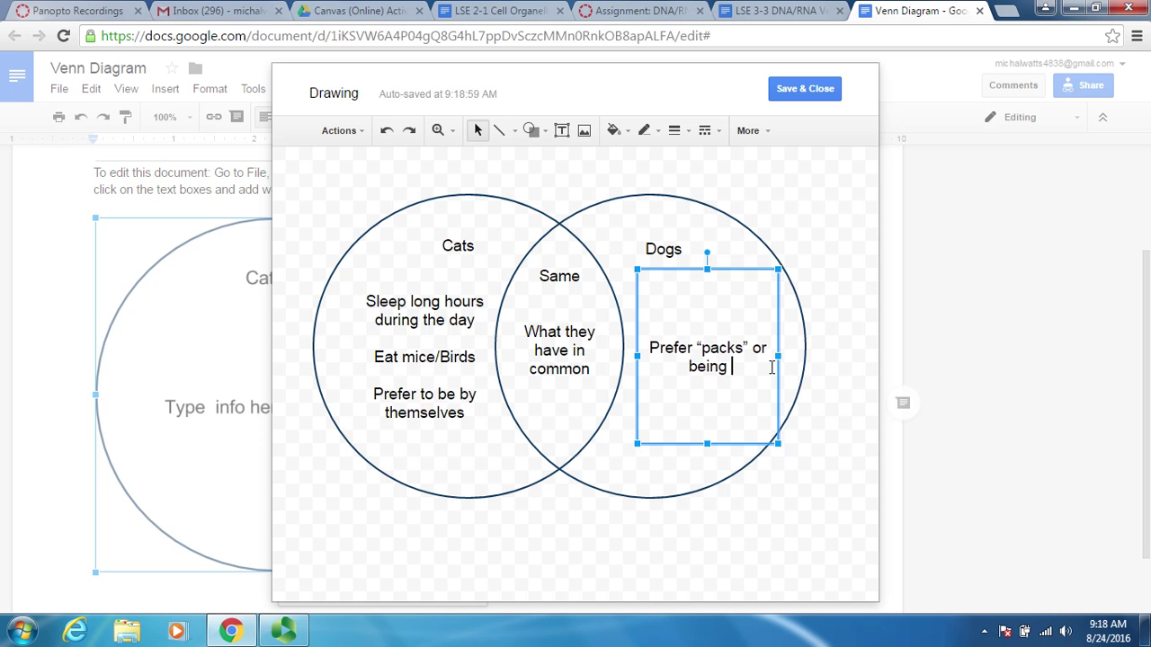
pyautogui.write('a part of the family')
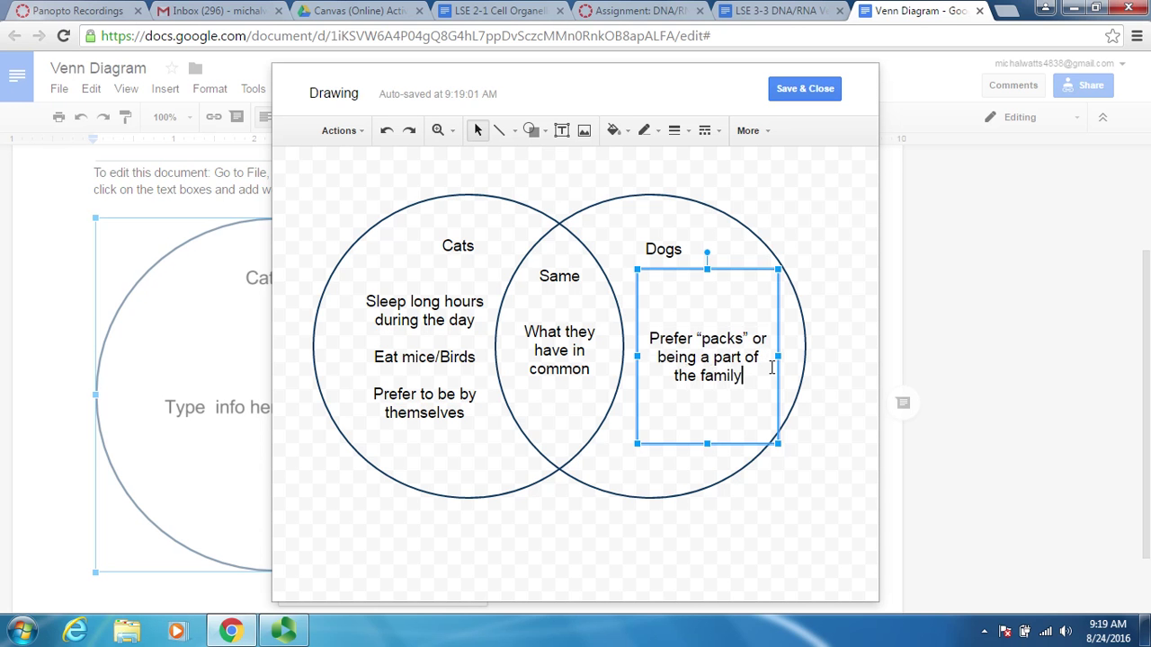
pyautogui.press('Return')
pyautogui.press('Return')
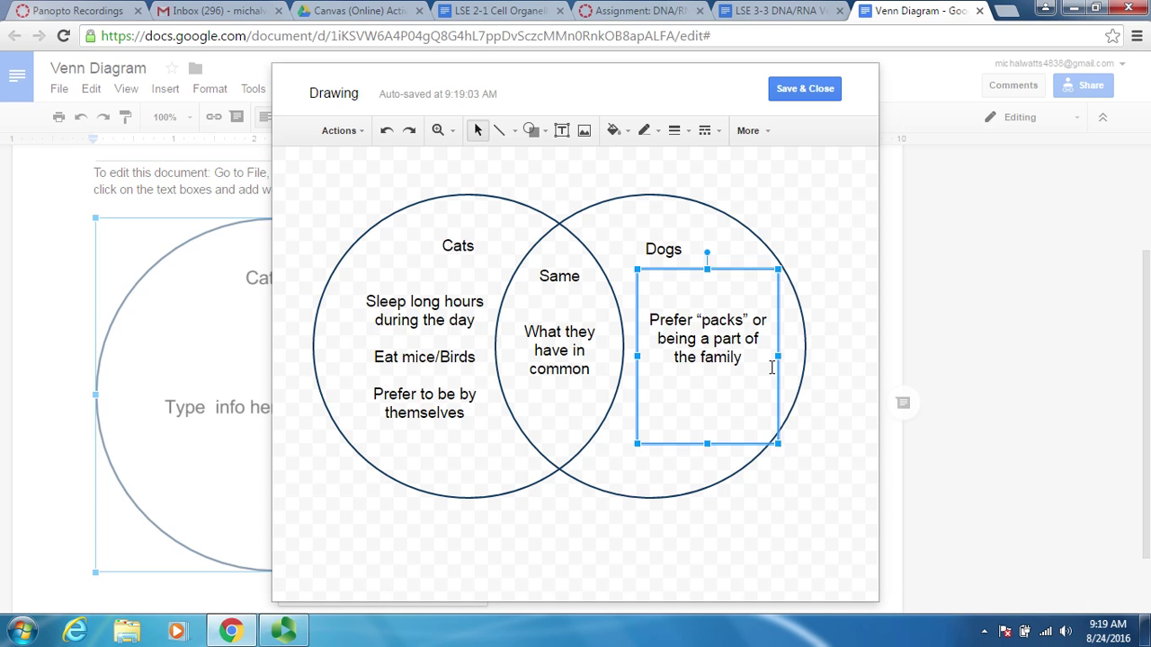
# - Add the second dog trait, Protection/jobs, followed by blank lines
pyautogui.write('Protect')
pyautogui.write('ion/Dogs')
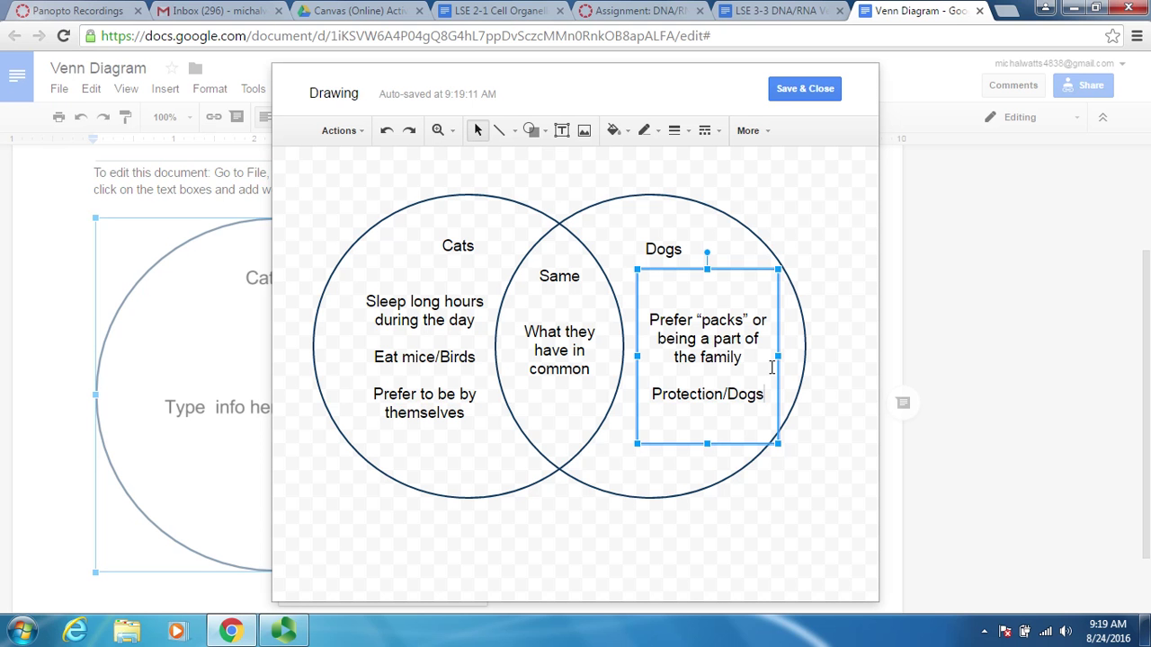
pyautogui.press('BackSpace')
pyautogui.press('BackSpace')
pyautogui.press('BackSpace')
pyautogui.press('BackSpace')
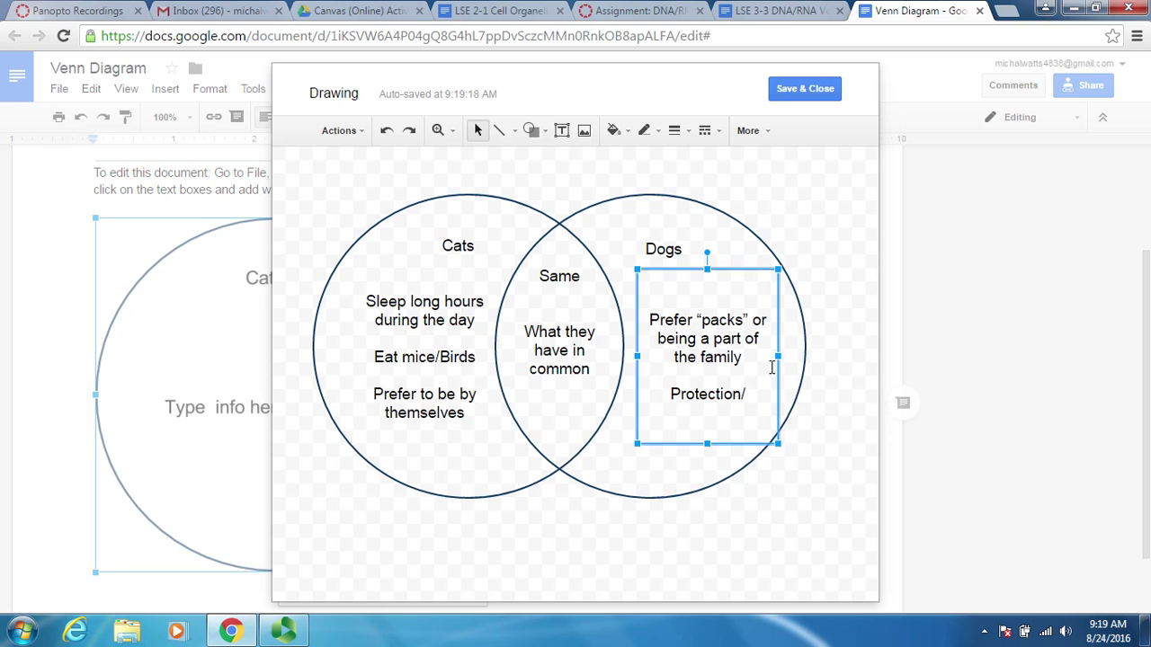
pyautogui.write('jobs')
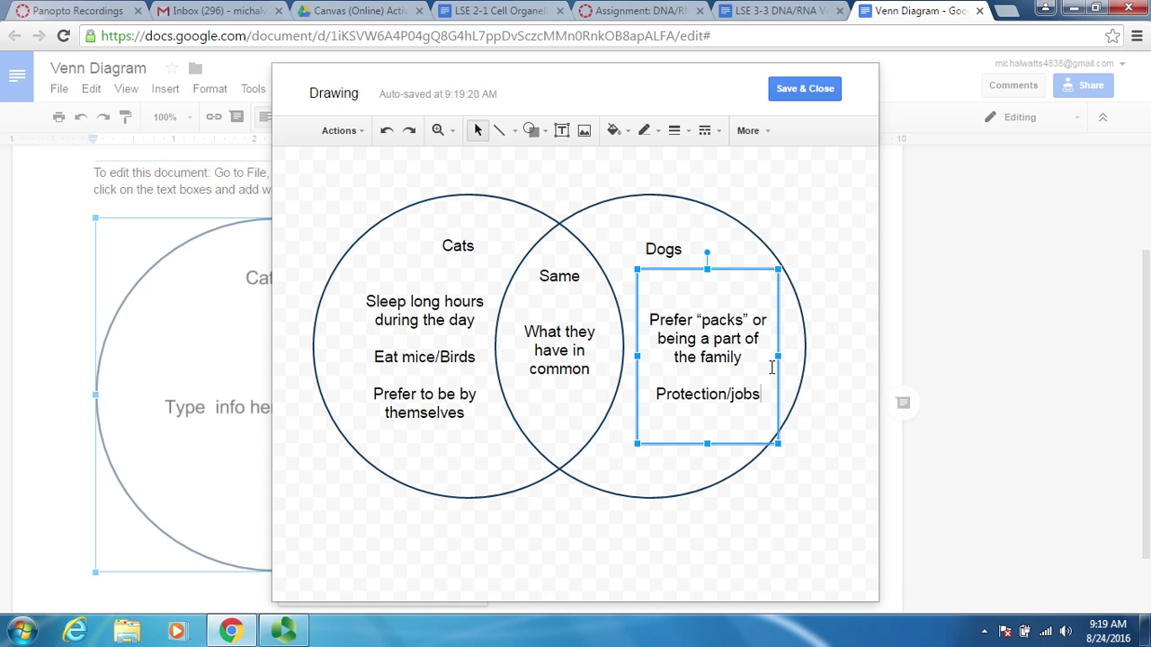
pyautogui.press('Return')
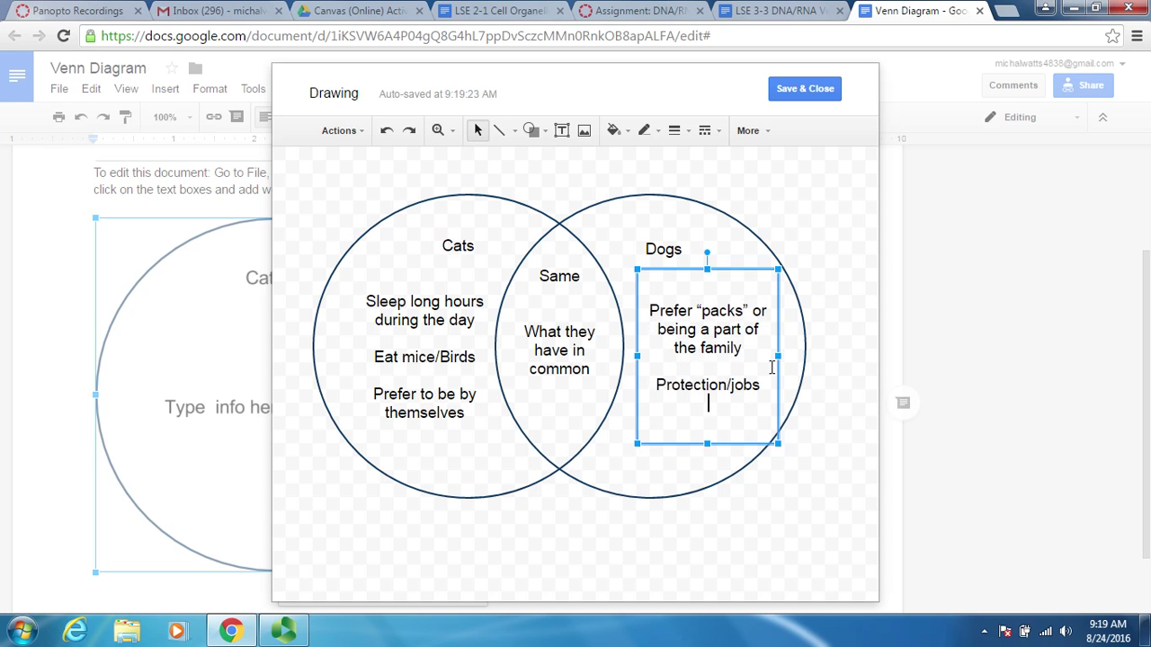
pyautogui.press('Return')
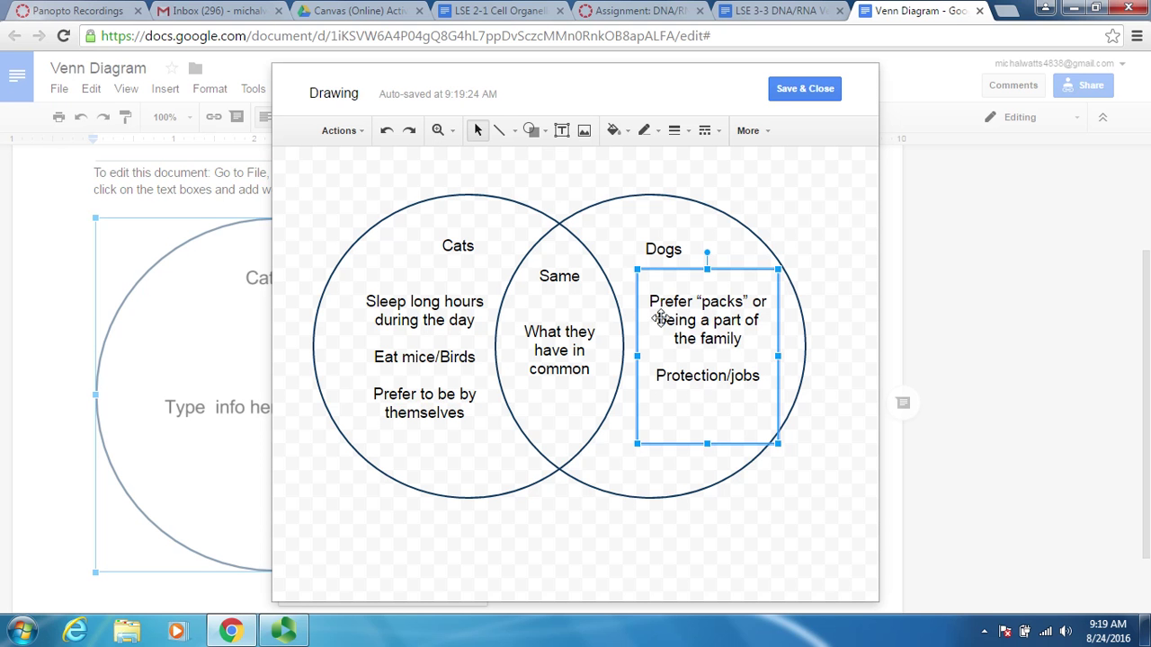
# - Clear the overlap's placeholder text and enter Animals as the first shared trait
pyautogui.click(564, 345)
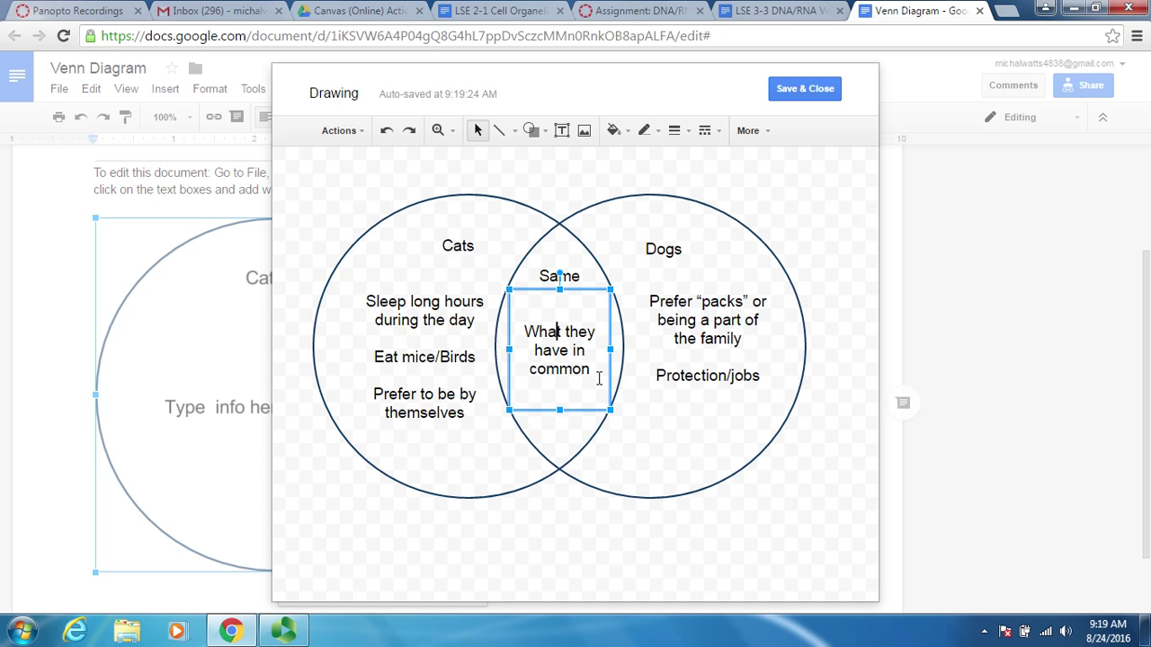
pyautogui.click(597, 376)
pyautogui.press('BackSpace')
pyautogui.press('BackSpace')
pyautogui.press('BackSpace')
pyautogui.press('BackSpace')
pyautogui.press('BackSpace')
pyautogui.press('BackSpace')
pyautogui.press('BackSpace')
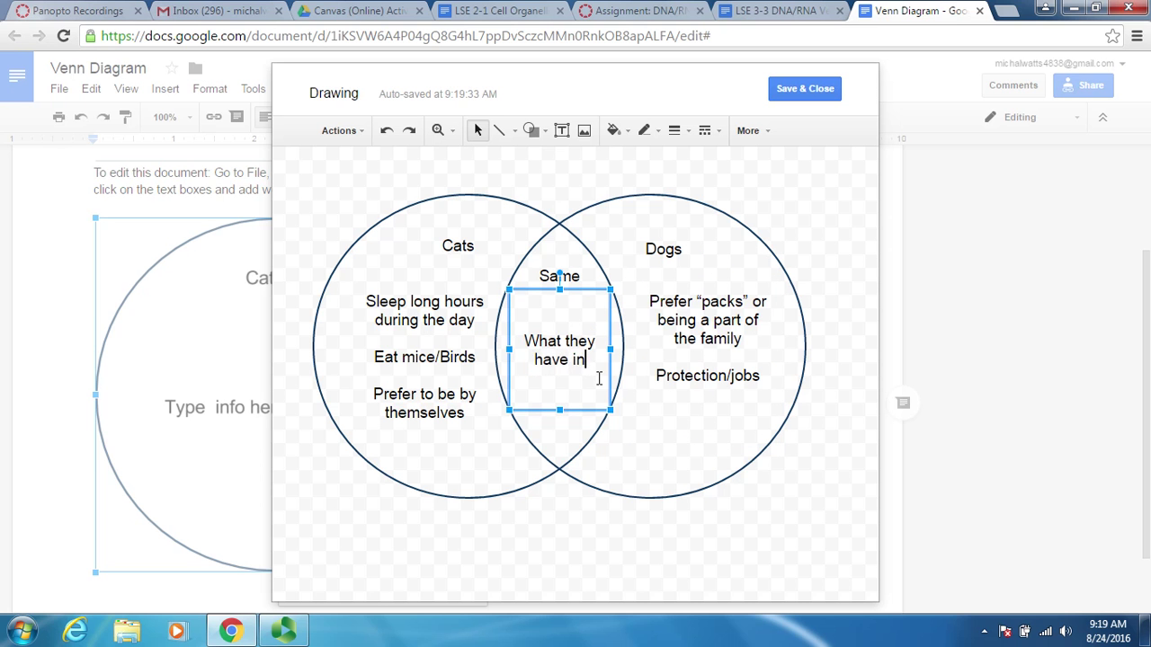
pyautogui.press('BackSpace')
pyautogui.press('BackSpace')
pyautogui.press('BackSpace')
pyautogui.press('BackSpace')
pyautogui.press('BackSpace')
pyautogui.press('BackSpace')
pyautogui.press('BackSpace')
pyautogui.press('BackSpace')
pyautogui.press('BackSpace')
pyautogui.press('BackSpace')
pyautogui.press('BackSpace')
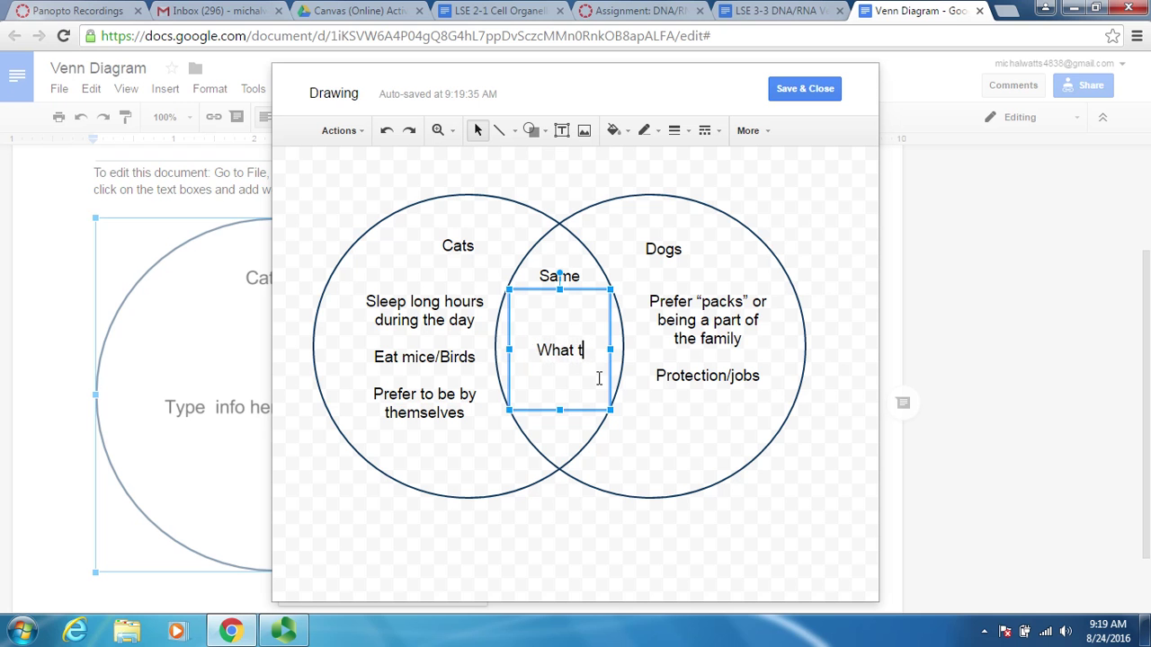
pyautogui.press('BackSpace')
pyautogui.press('BackSpace')
pyautogui.press('BackSpace')
pyautogui.press('BackSpace')
pyautogui.press('BackSpace')
pyautogui.press('BackSpace')
pyautogui.write('Animals')
pyautogui.press('Return')
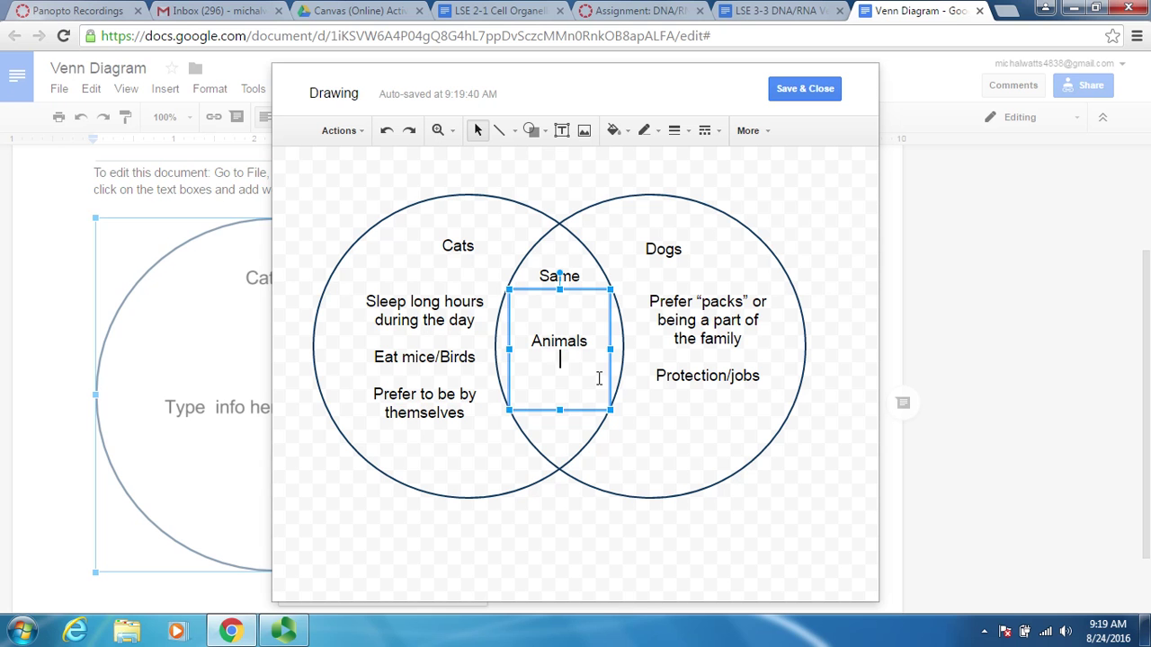
# - Add the shared traits Carnivores, Predators and pets/wild on separate lines
pyautogui.write('carbivo')
pyautogui.press('BackSpace')
pyautogui.press('BackSpace')
pyautogui.press('BackSpace')
pyautogui.press('BackSpace')
pyautogui.press('BackSpace')
pyautogui.write('rniv')
pyautogui.press('BackSpace')
pyautogui.write('vor')
pyautogui.write('es')
pyautogui.press('Return')
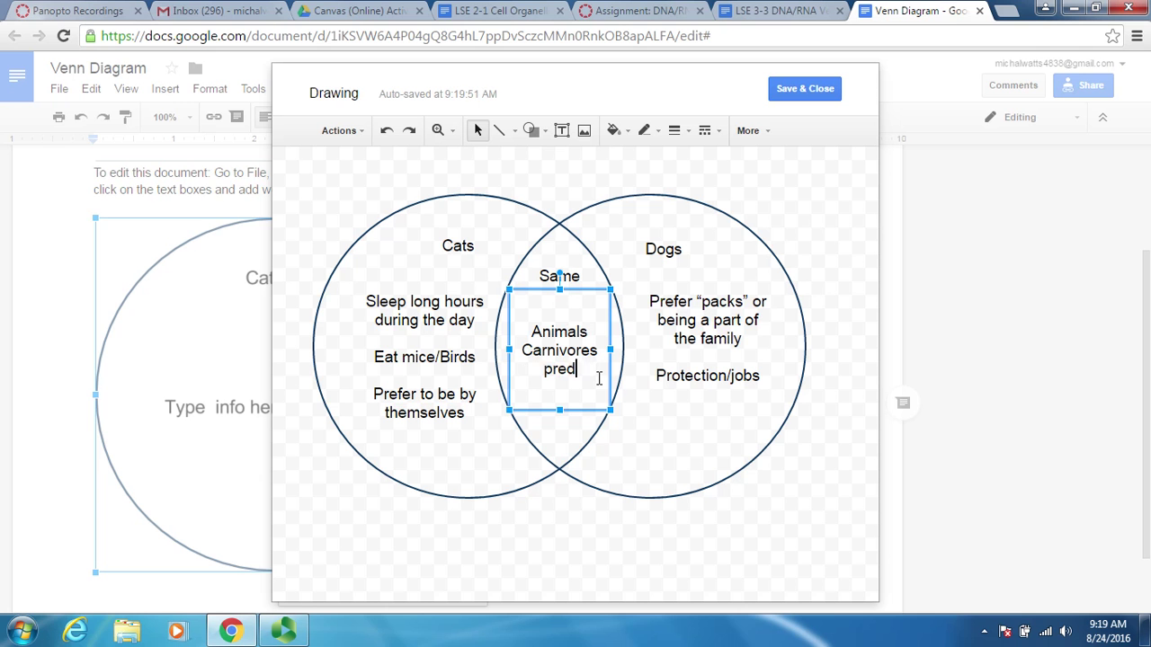
pyautogui.write('ators')
pyautogui.press('Return')
pyautogui.write('pet')
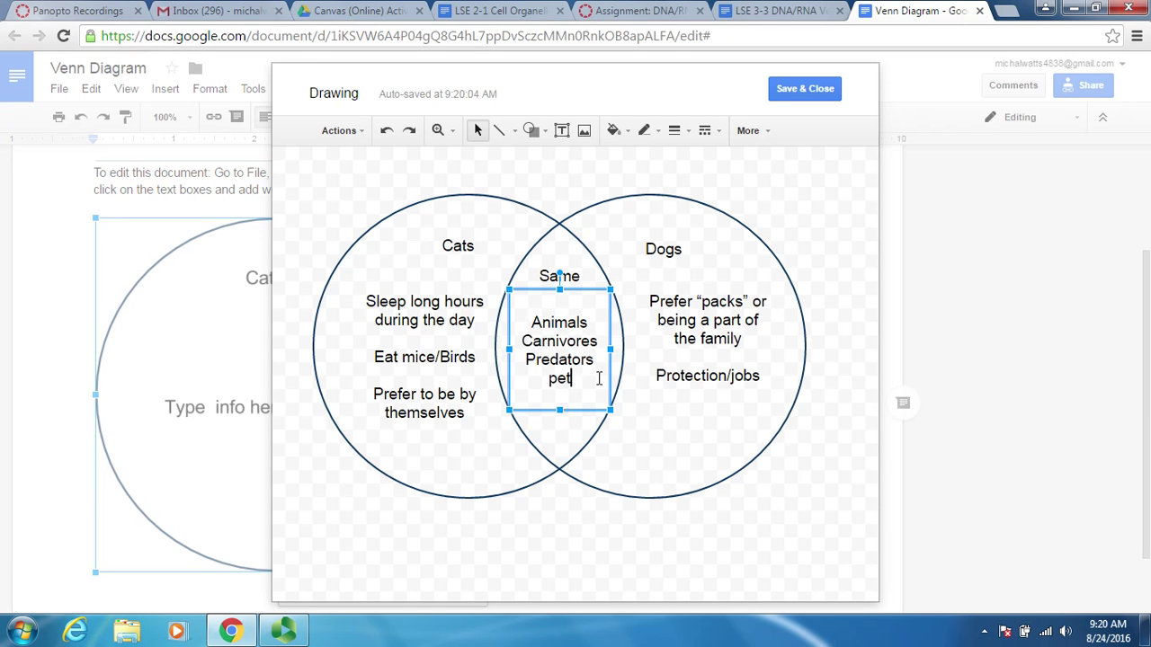
pyautogui.write('s/wild')
# - Save and close the drawing, then scroll to review the completed Venn diagram in the document
pyautogui.click(654, 486)
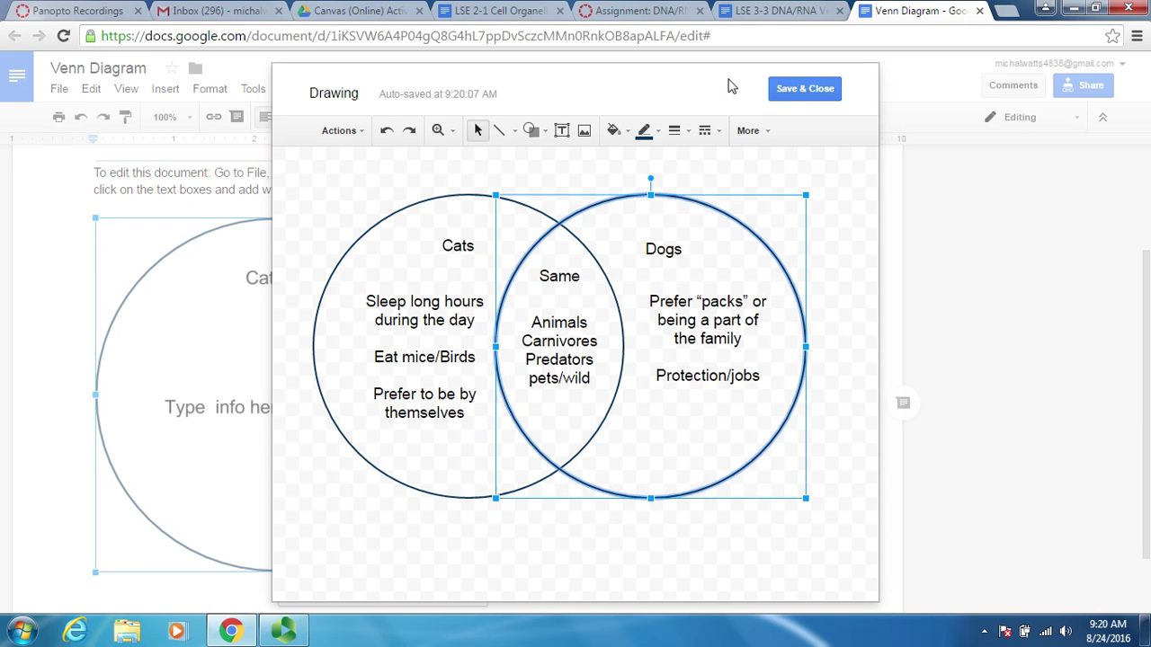
pyautogui.click(797, 96)
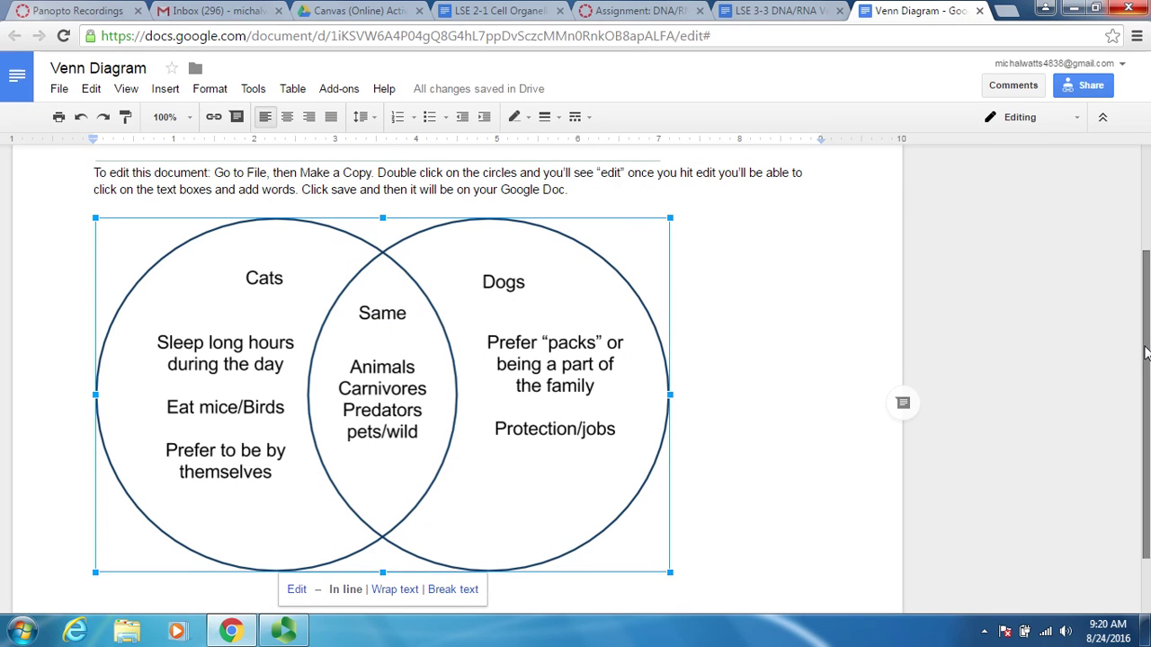
pyautogui.moveTo(1138, 353); pyautogui.dragTo(1145, 223)
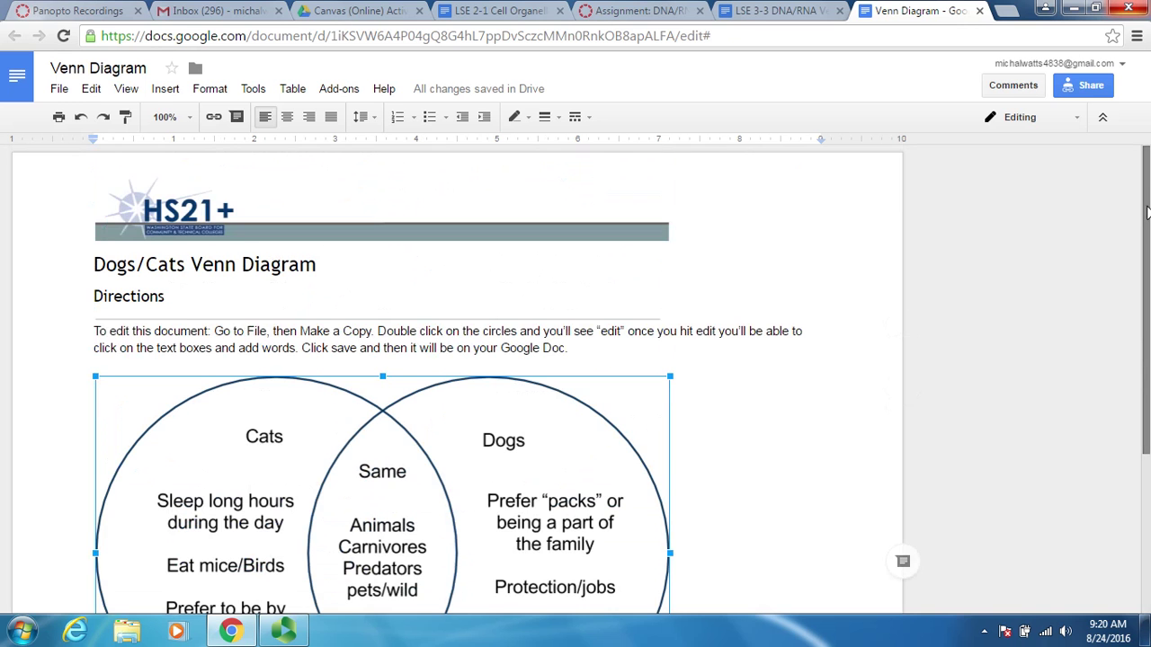
pyautogui.moveTo(1146, 211); pyautogui.dragTo(1148, 435)
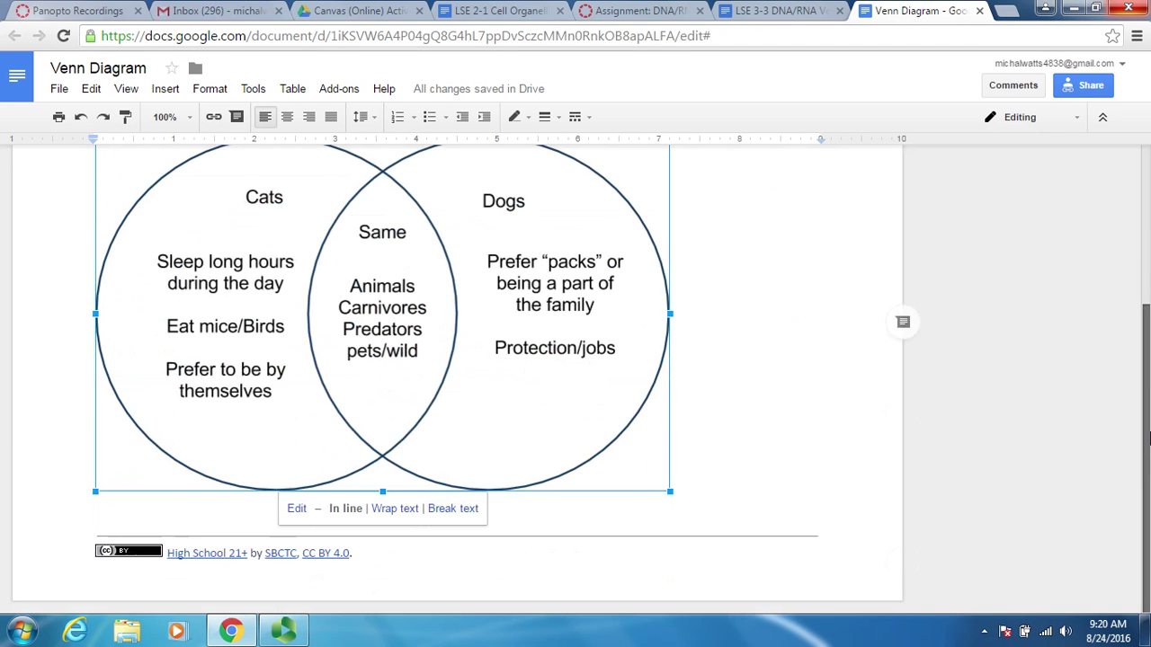